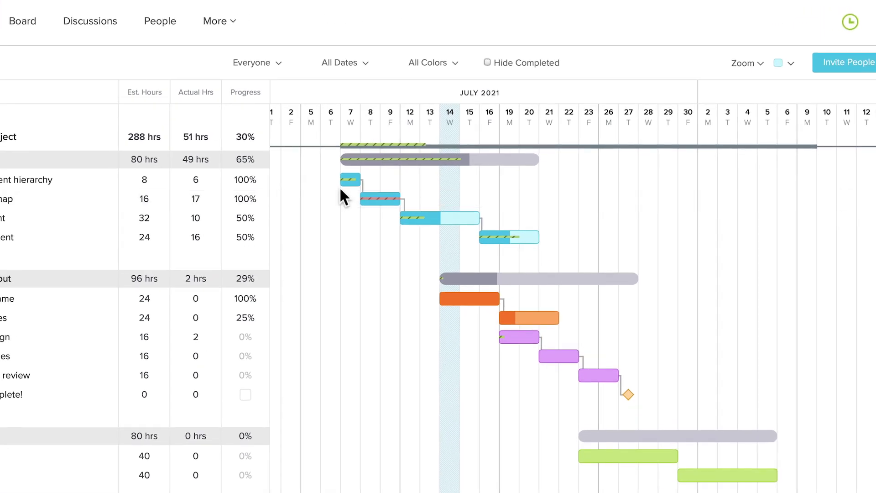
Step: Open the Time Tracking report from Reports
{"action": "mouse_move", "coordinate": [361, 188]}
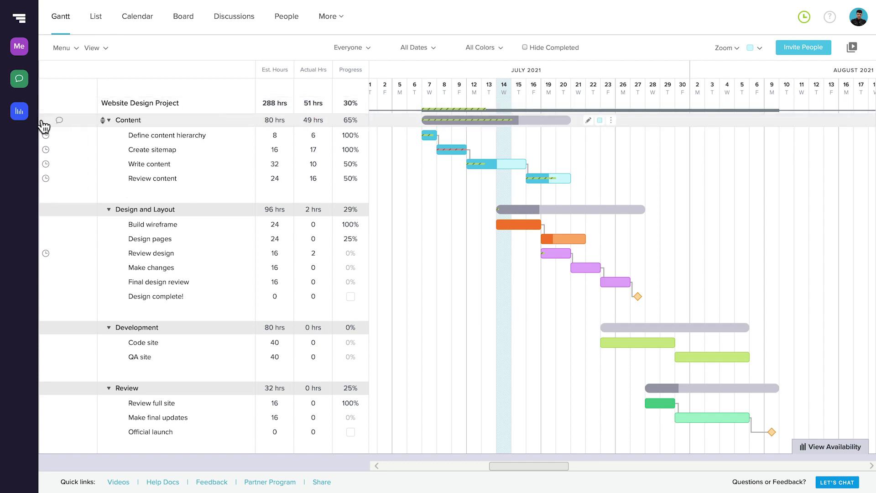
{"action": "left_click", "coordinate": [26, 118]}
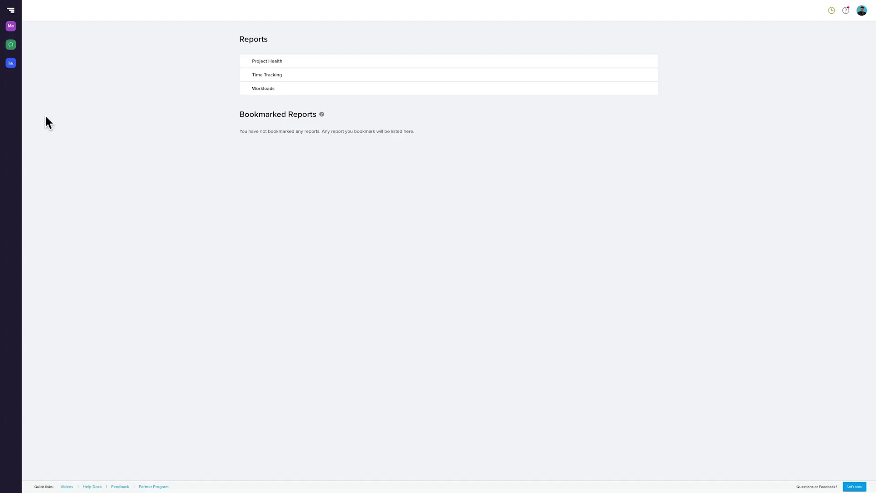
{"action": "left_click", "coordinate": [258, 75]}
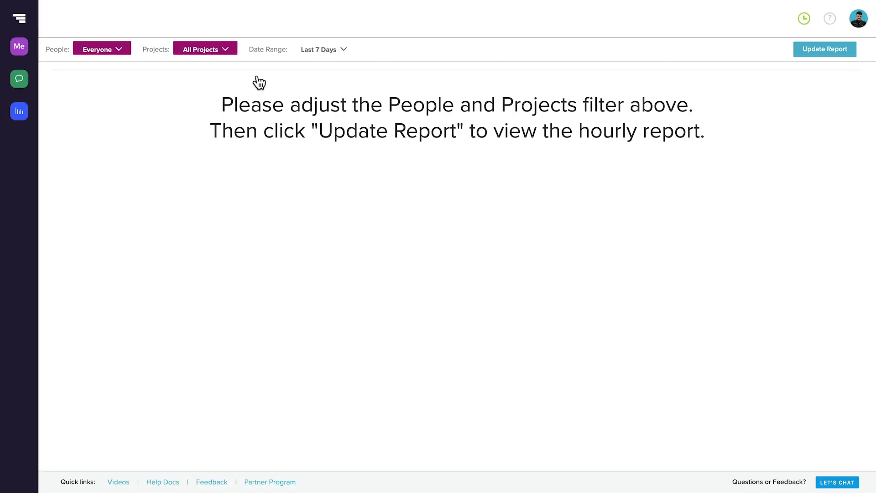
Step: Filter the report to one team member over All Dates and update it
{"action": "left_click", "coordinate": [118, 46]}
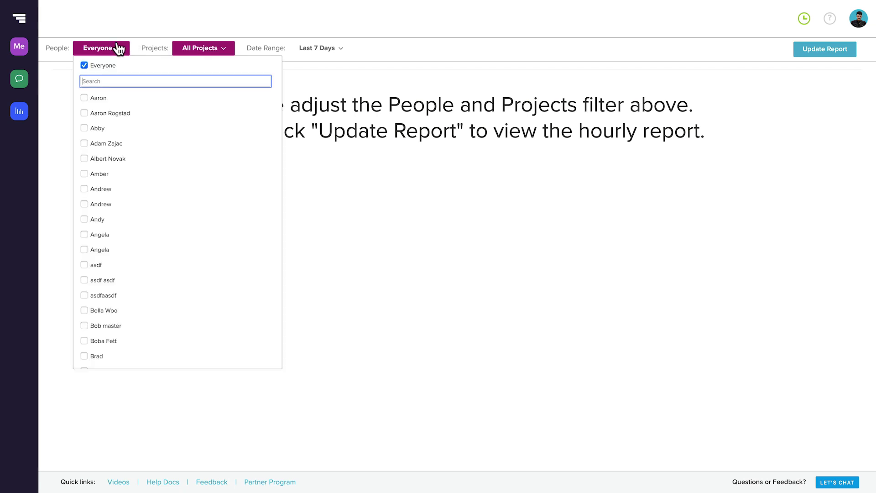
{"action": "type", "text": "Hen"}
{"action": "left_click", "coordinate": [99, 99]}
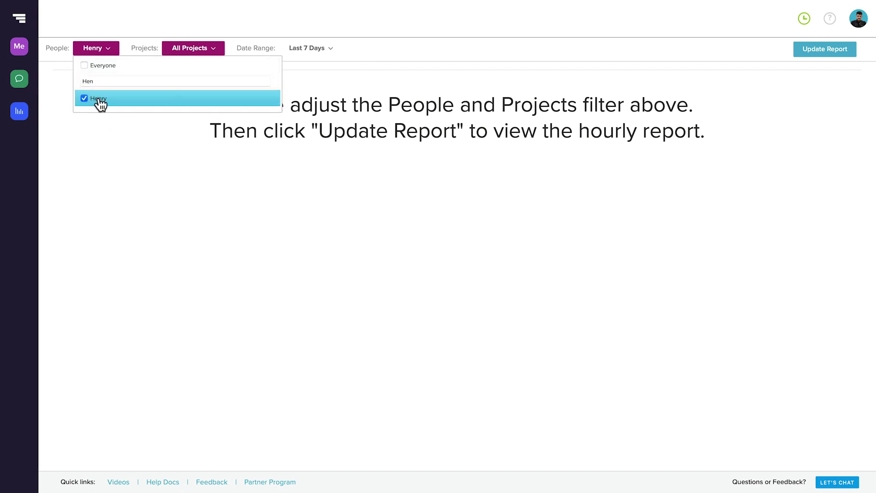
{"action": "left_click", "coordinate": [301, 50]}
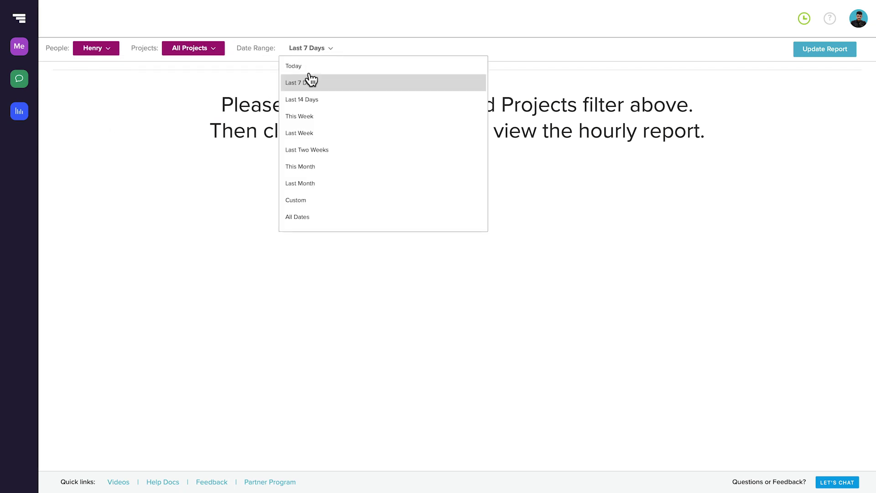
{"action": "left_click", "coordinate": [300, 219]}
{"action": "left_click", "coordinate": [804, 53]}
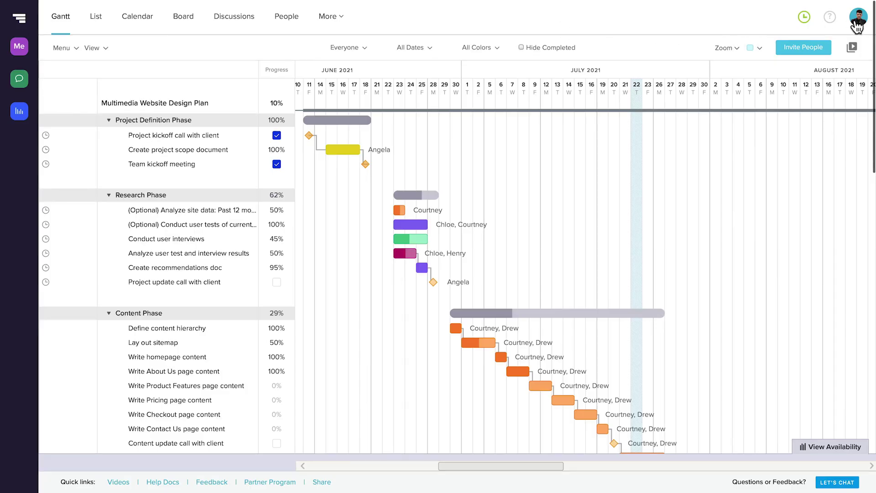
Step: View the Company Details page under Account Settings
{"action": "left_click", "coordinate": [858, 27]}
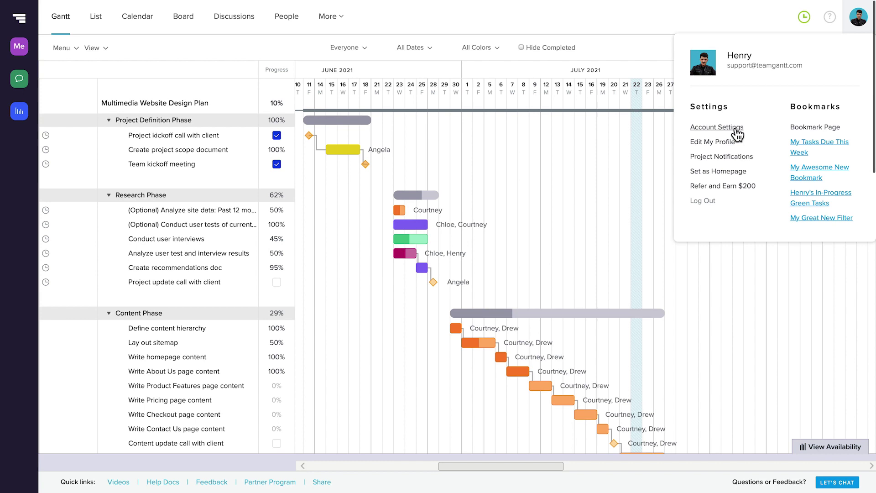
{"action": "left_click", "coordinate": [716, 127]}
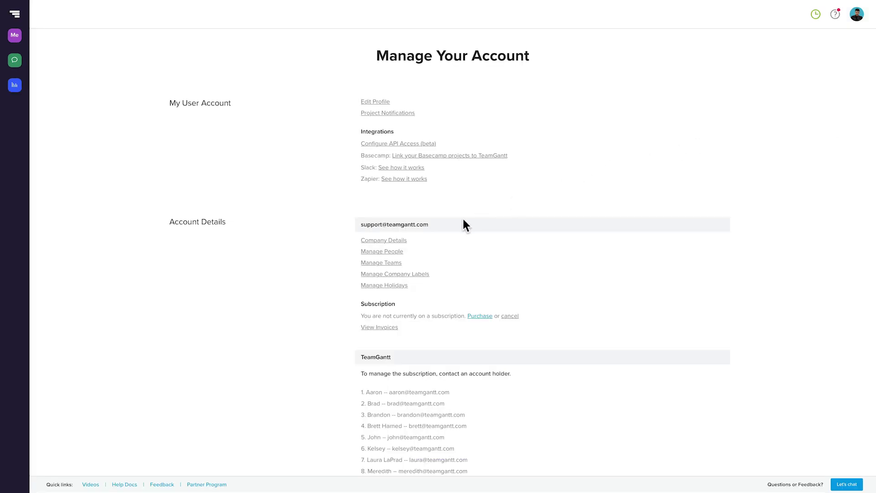
{"action": "left_click", "coordinate": [404, 242]}
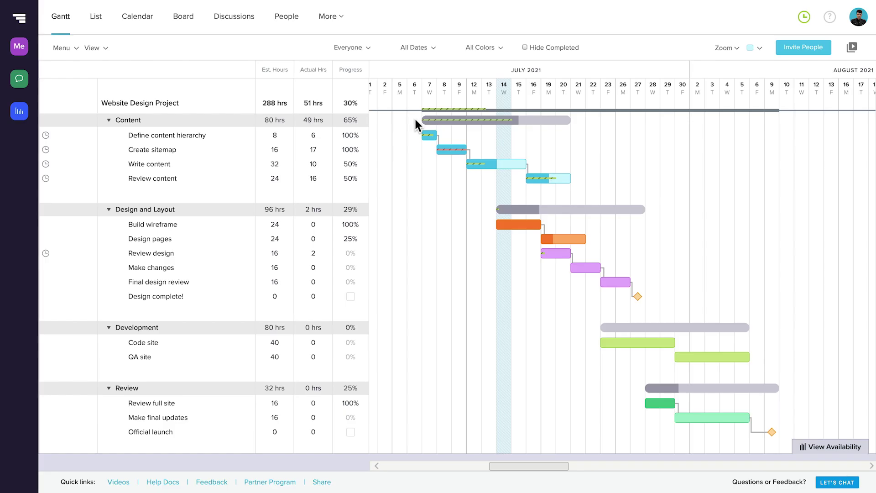
Step: Set Define content hierarchy's estimated hours to 16, raising the project total to 296
{"action": "left_click", "coordinate": [96, 50]}
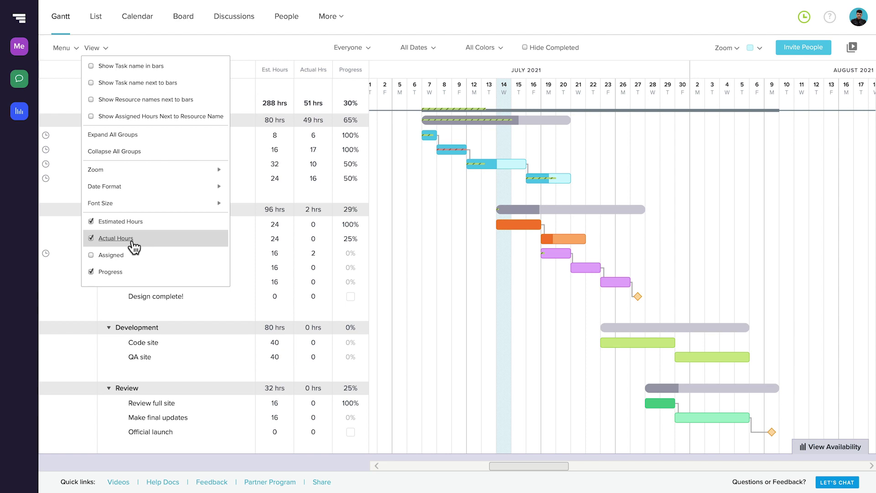
{"action": "left_click", "coordinate": [274, 134]}
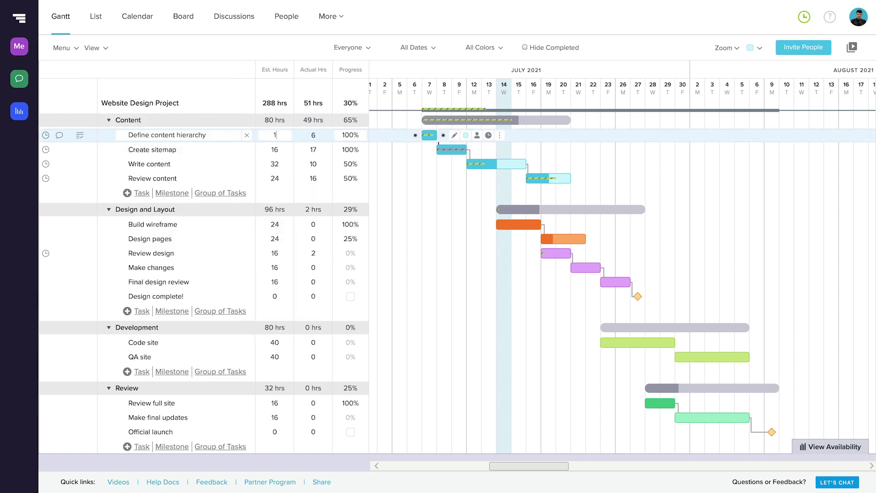
{"action": "key", "text": "Return"}
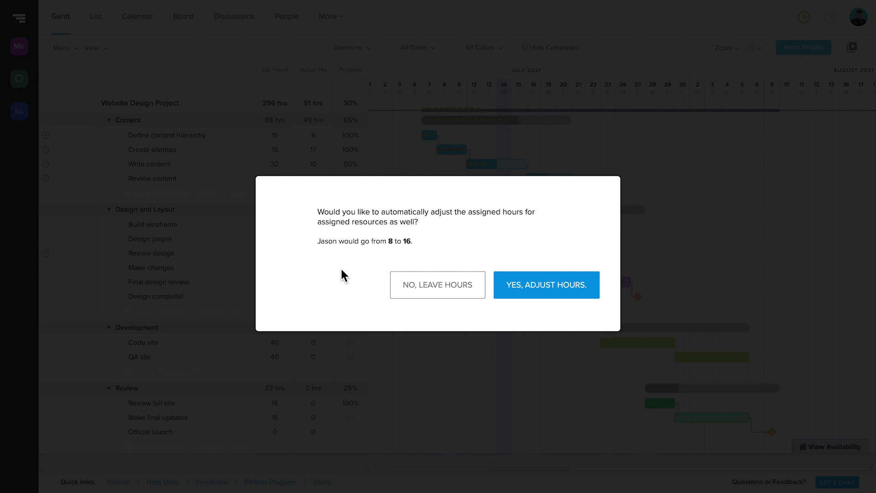
Step: Raise the assignee's hours to match, then start a timer on Write content
{"action": "left_click", "coordinate": [524, 295]}
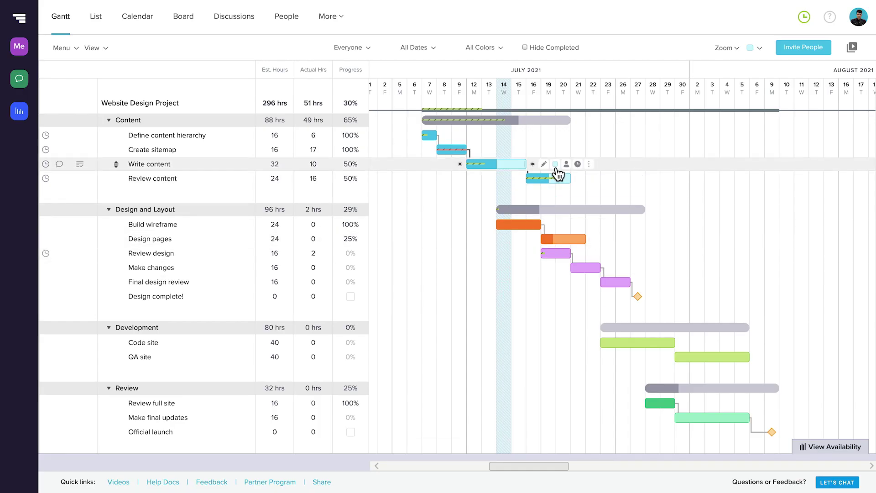
{"action": "left_click", "coordinate": [577, 165]}
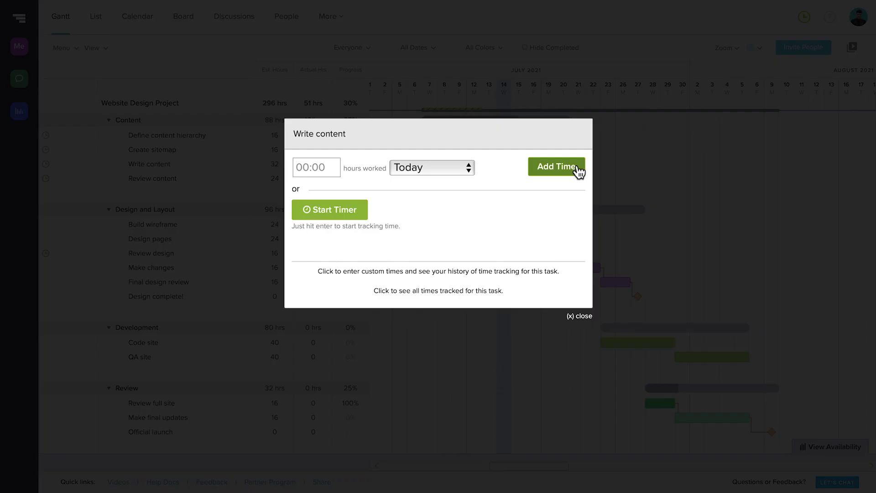
{"action": "left_click", "coordinate": [354, 213]}
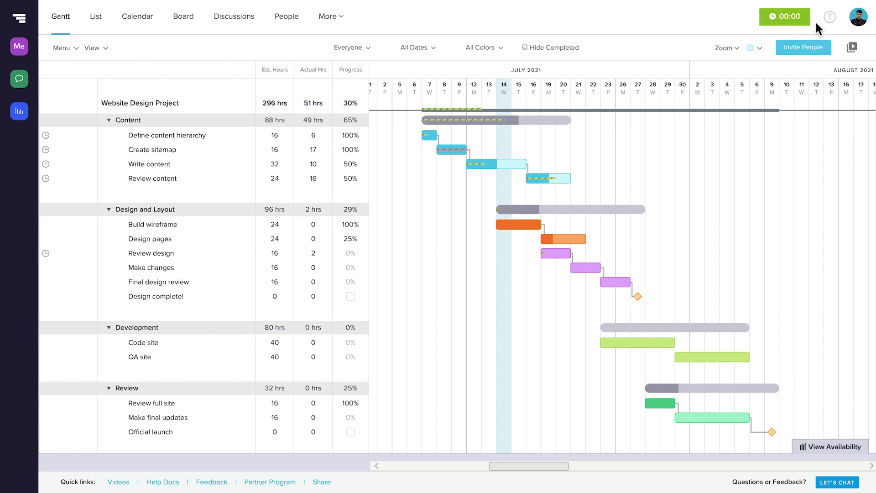
Step: Stop the running timer on Write content
{"action": "left_click", "coordinate": [791, 20]}
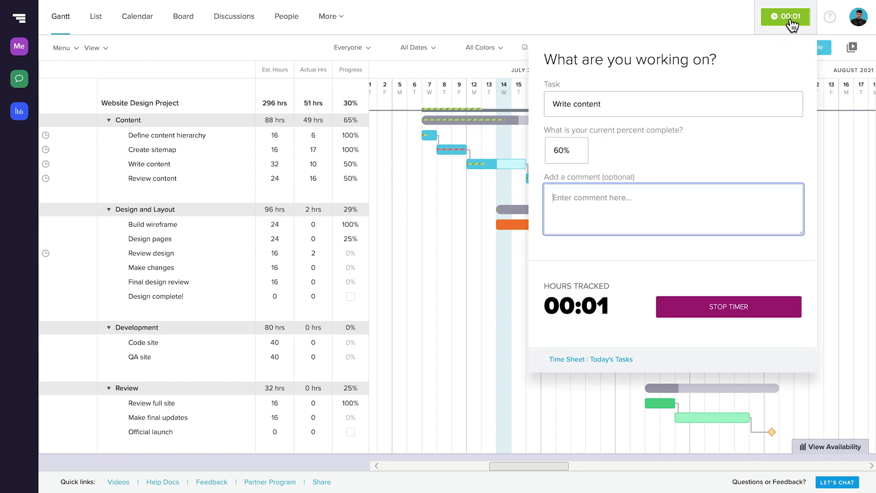
{"action": "double_click", "coordinate": [560, 151]}
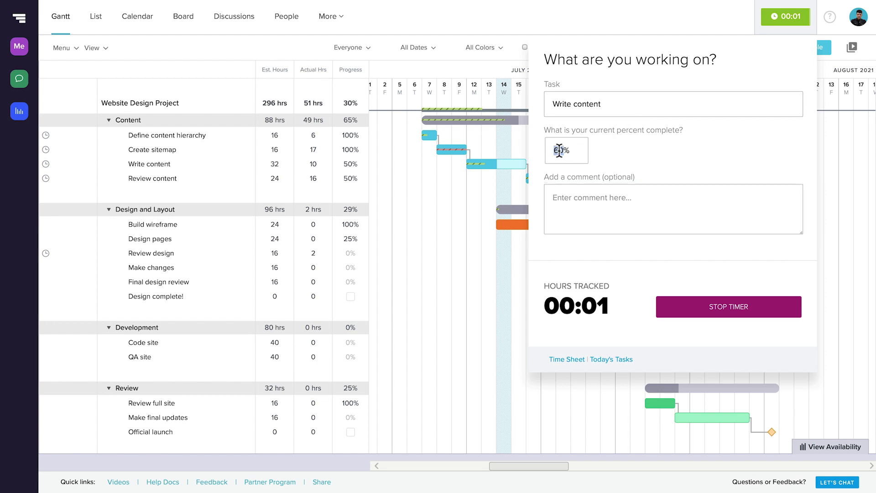
{"action": "left_click", "coordinate": [688, 315]}
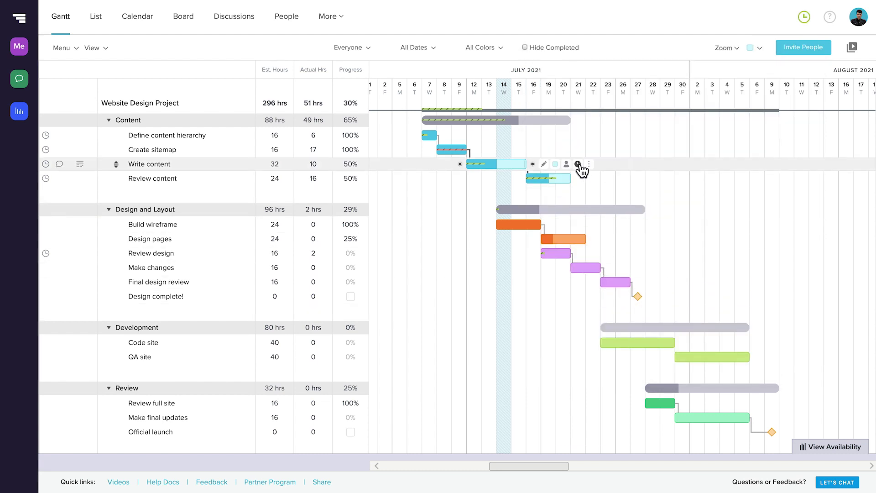
Step: Log 2 hours worked on Write content, bringing actual hours to 12.03
{"action": "left_click", "coordinate": [578, 164]}
{"action": "type", "text": "2"}
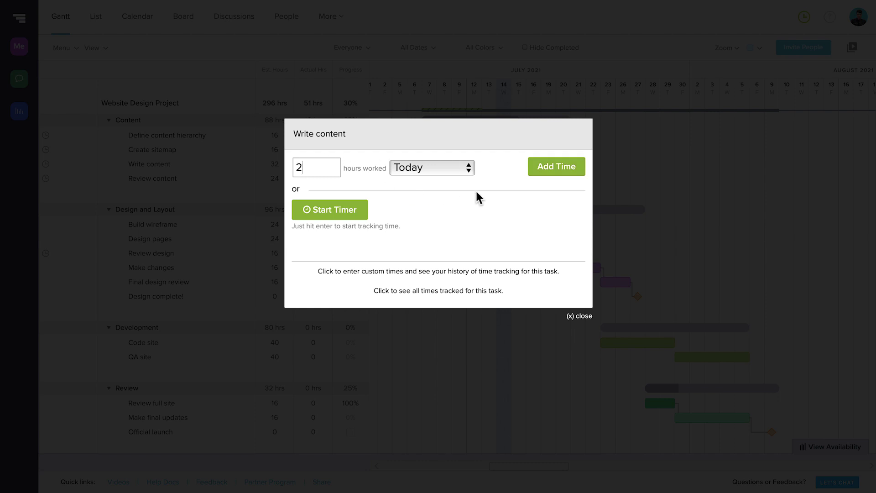
{"action": "key", "text": "Return"}
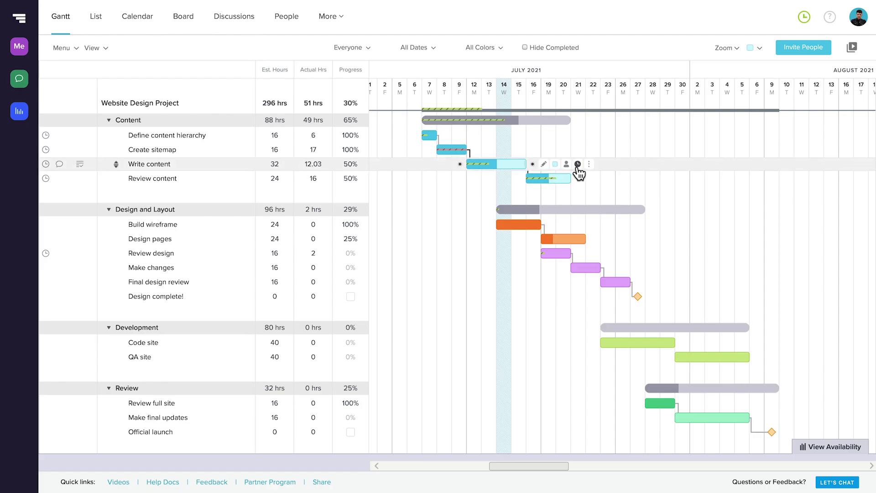
Step: Change the second Write content time entry's end time to 12:30
{"action": "left_click", "coordinate": [577, 165]}
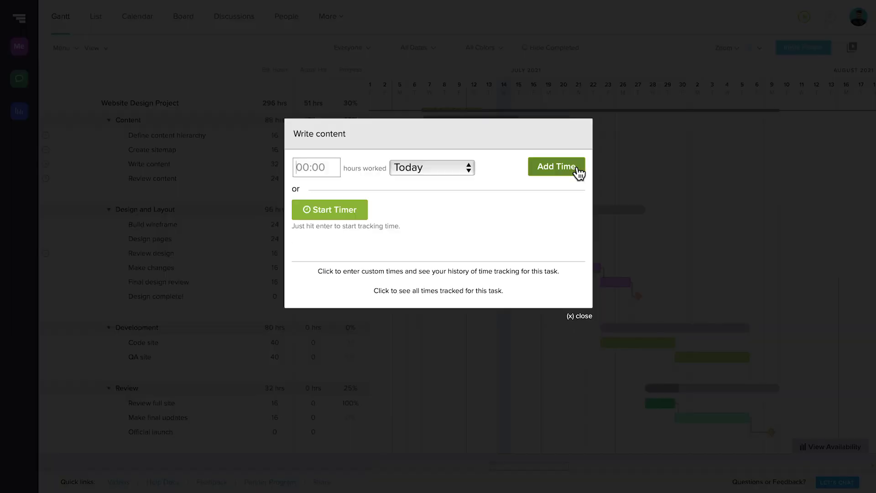
{"action": "left_click", "coordinate": [455, 292]}
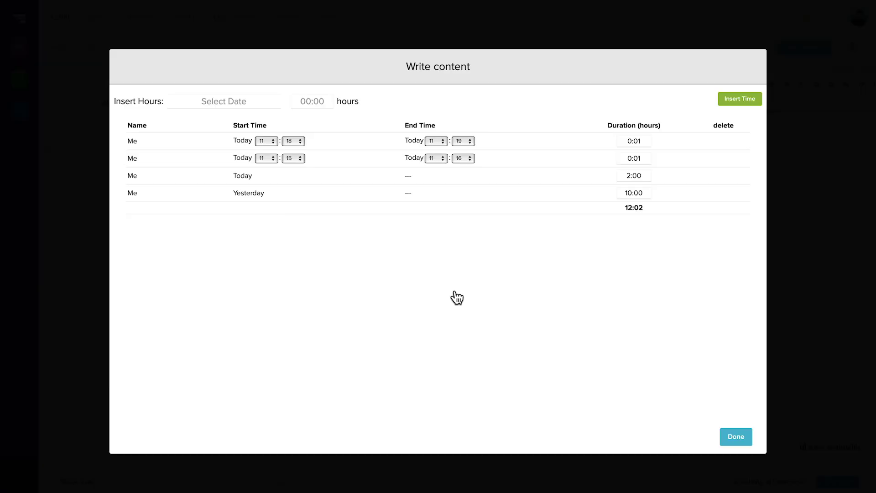
{"action": "left_click", "coordinate": [439, 159]}
{"action": "left_click", "coordinate": [439, 167]}
{"action": "left_click", "coordinate": [461, 159]}
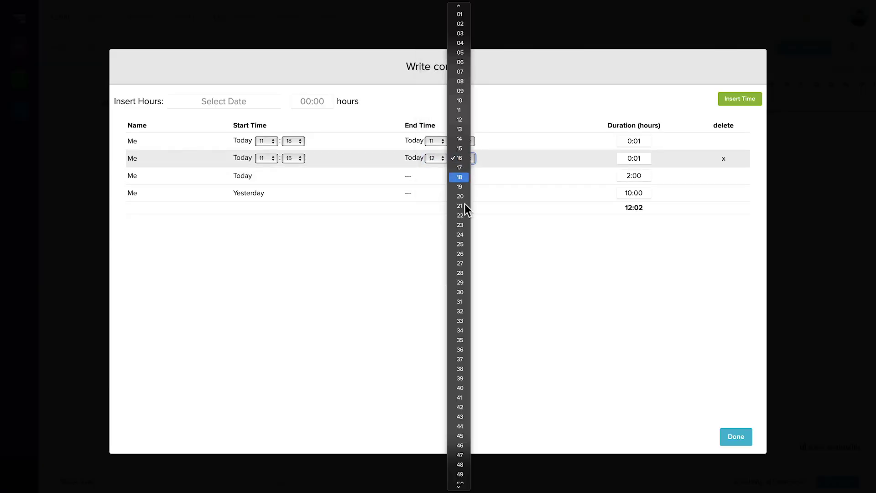
{"action": "left_click", "coordinate": [461, 293]}
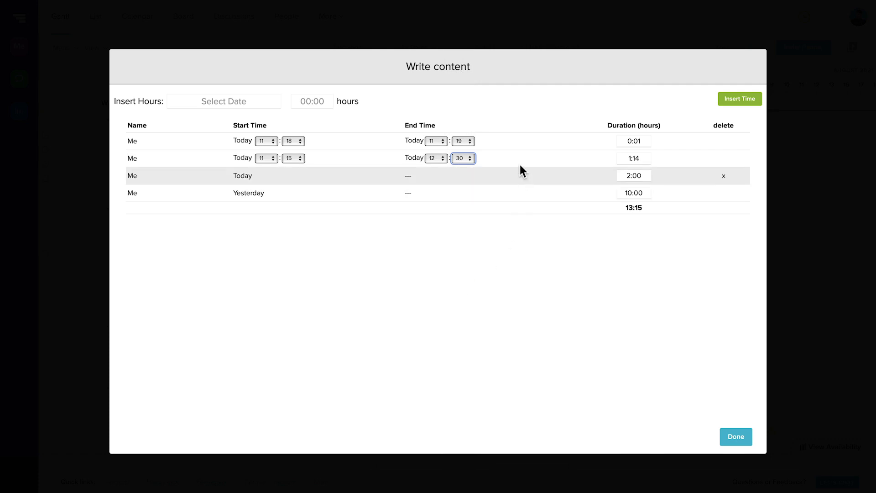
Step: Delete the 0:01 time entry and close the time log
{"action": "left_click", "coordinate": [724, 142]}
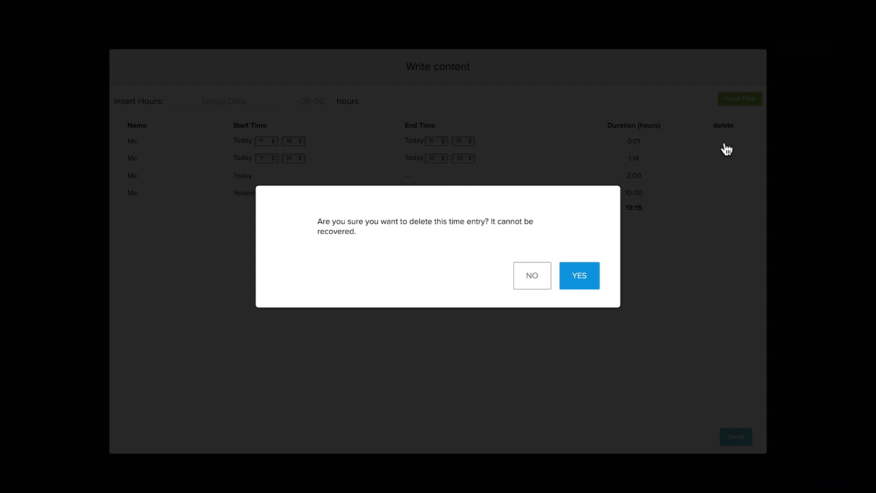
{"action": "left_click", "coordinate": [588, 279]}
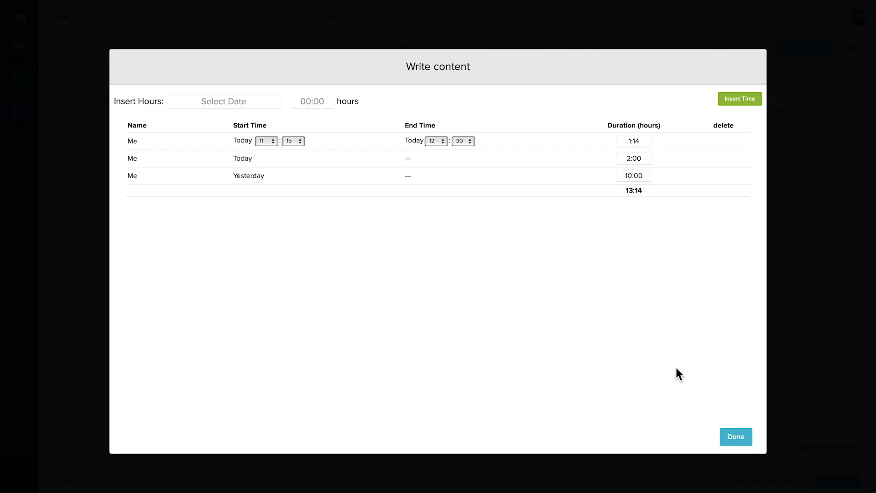
{"action": "left_click", "coordinate": [736, 437]}
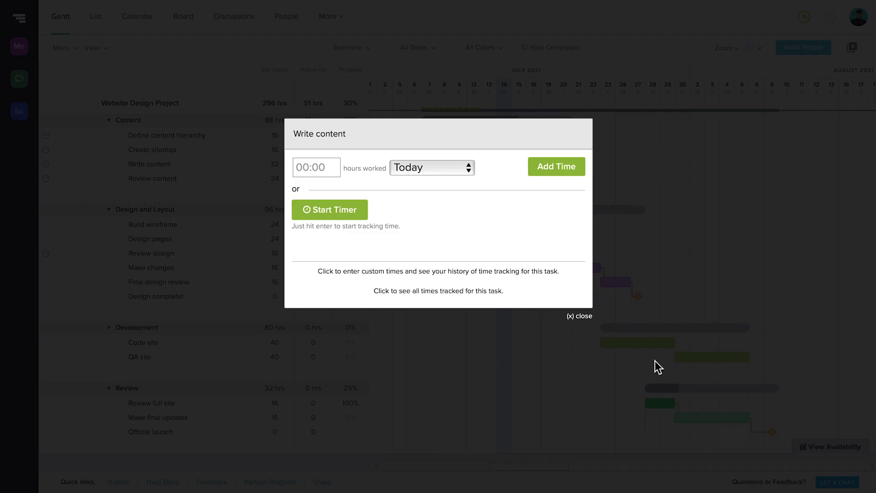
{"action": "left_click", "coordinate": [582, 317]}
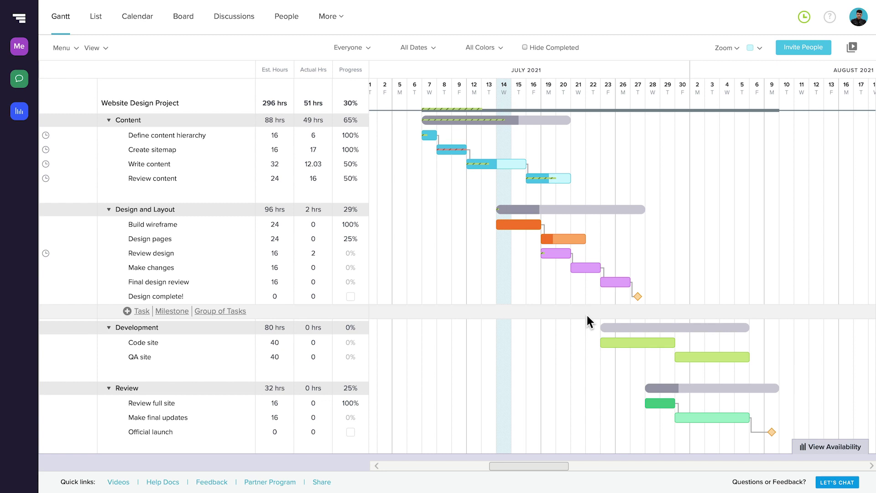
Step: Browse the weekly Time Sheet, returning to 7/11–7/17 to see the 52:15 total
{"action": "left_click", "coordinate": [804, 20]}
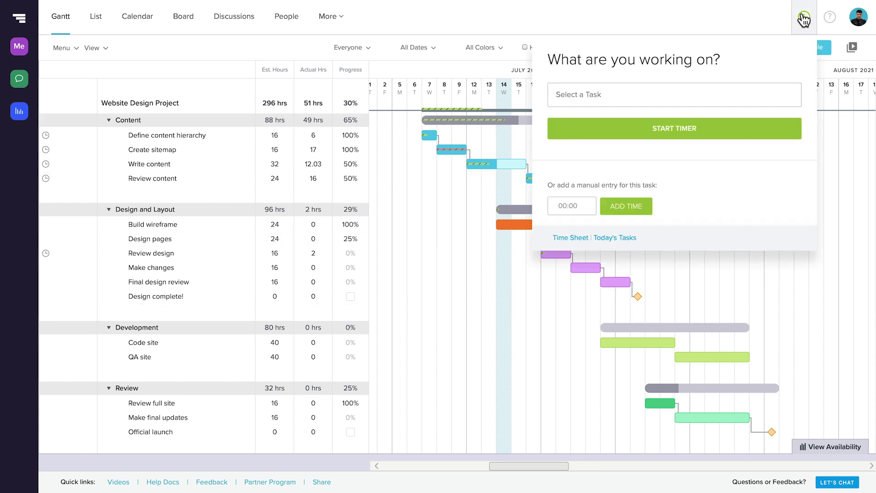
{"action": "left_click", "coordinate": [571, 239]}
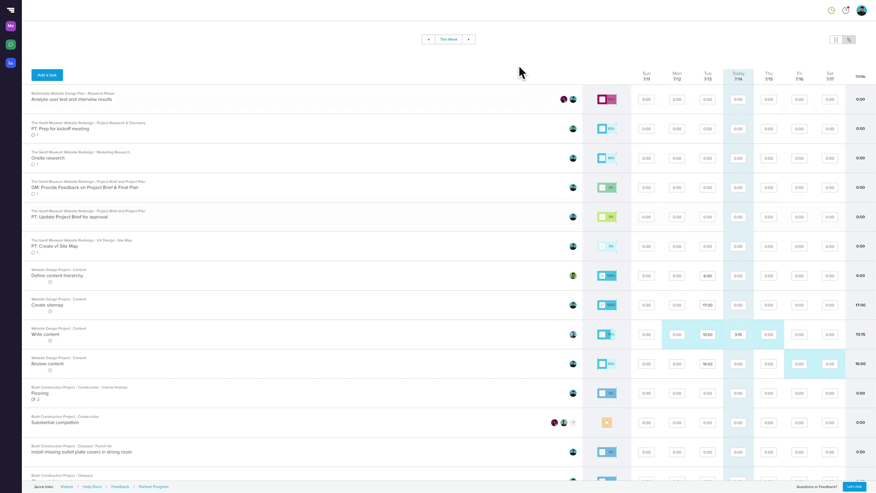
{"action": "left_click", "coordinate": [470, 40]}
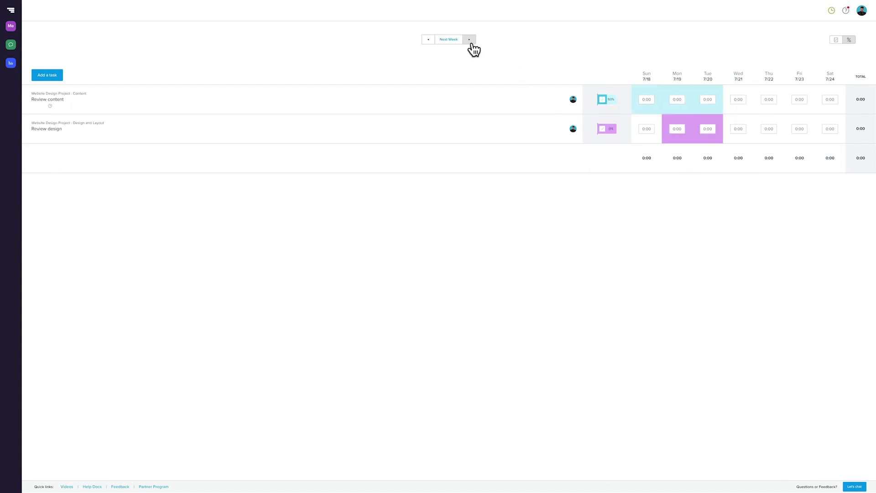
{"action": "left_click", "coordinate": [429, 41]}
{"action": "left_click", "coordinate": [428, 40]}
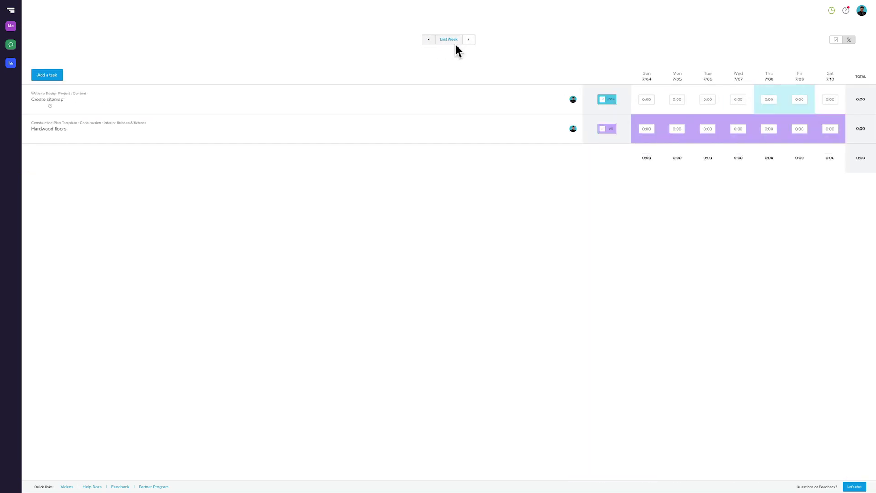
{"action": "left_click", "coordinate": [468, 41]}
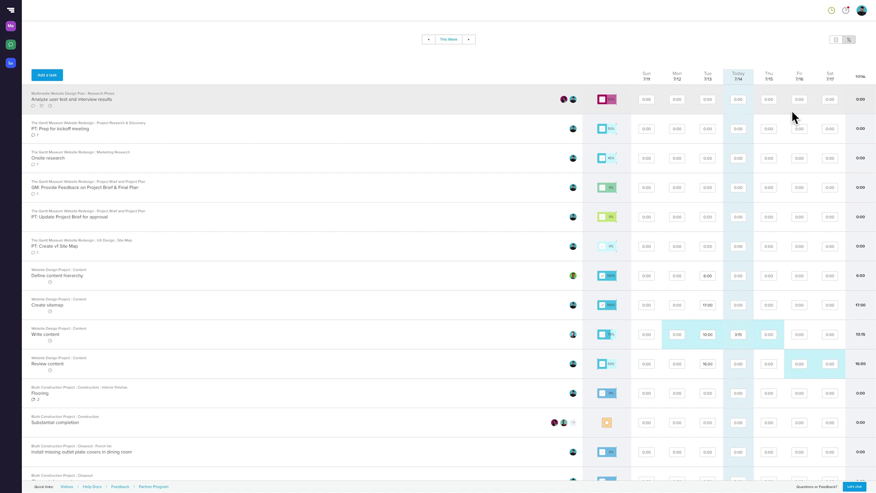
{"action": "scroll", "coordinate": [856, 115], "scroll_direction": "down", "scroll_amount": 3}
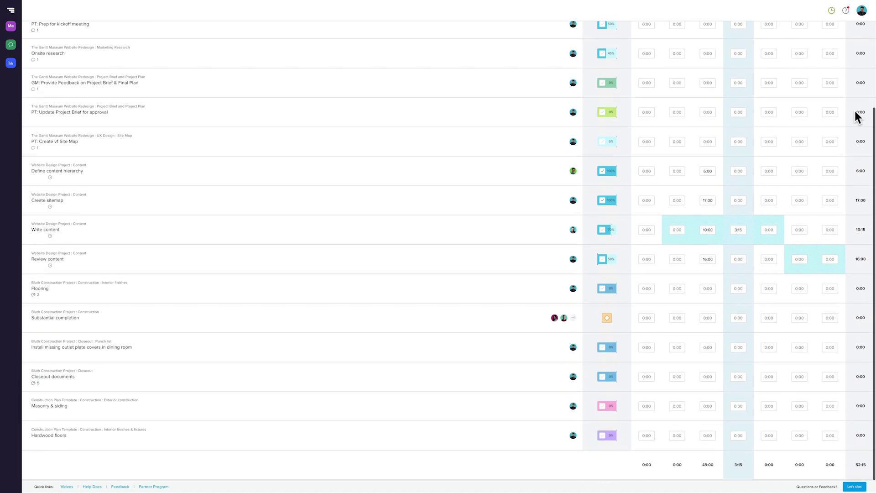